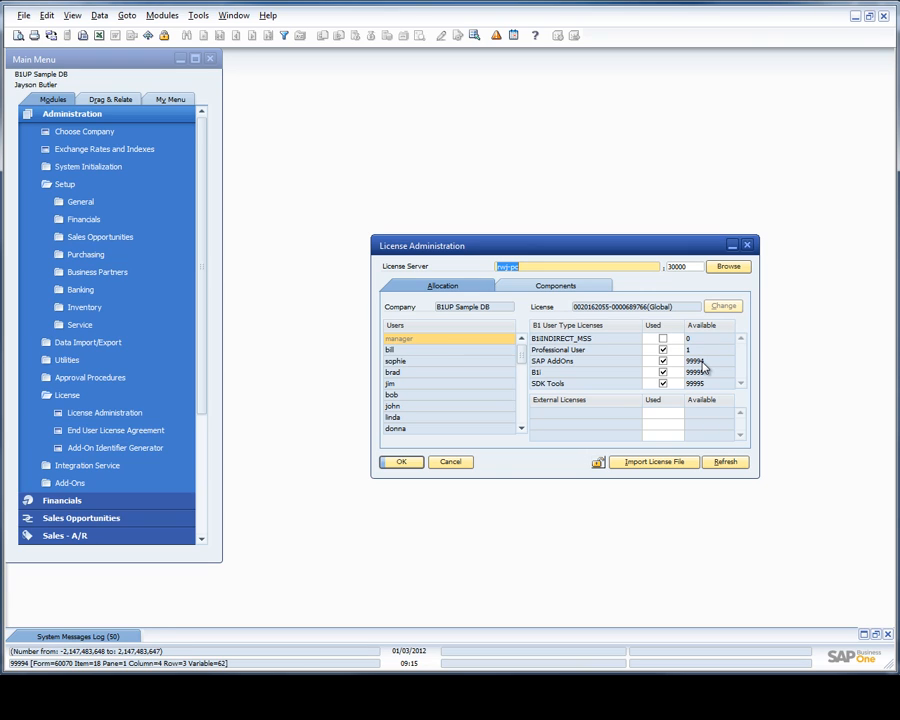
Close License Administration after confirming the SAP AddOns licence assignment.
click(462, 462)
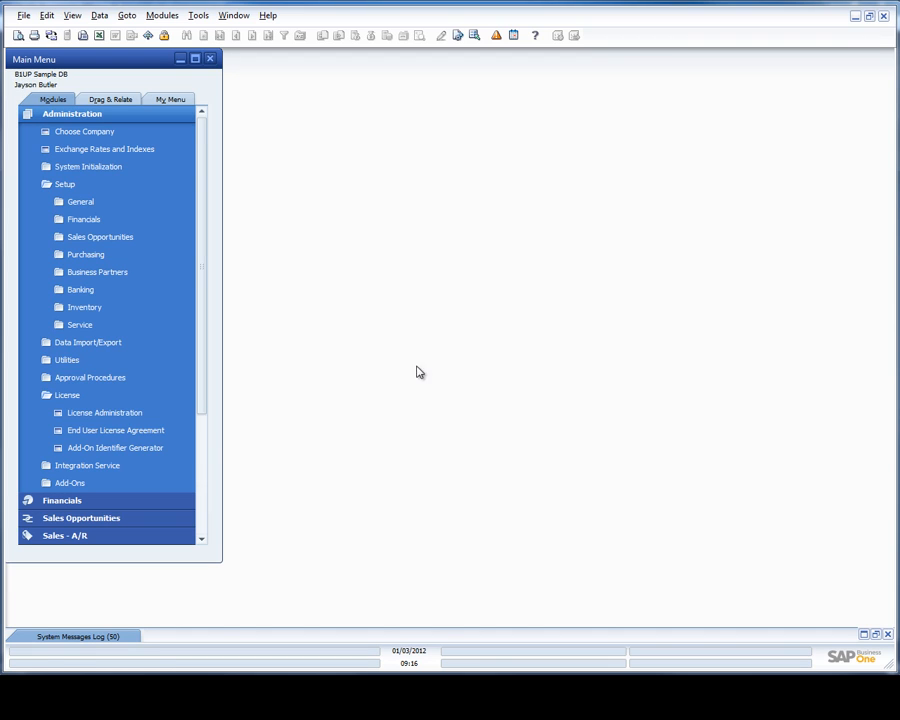
Open Administration > Add-Ons > B1 Usability Package > B1 Time Task > Setup standard work hours.
click(70, 113)
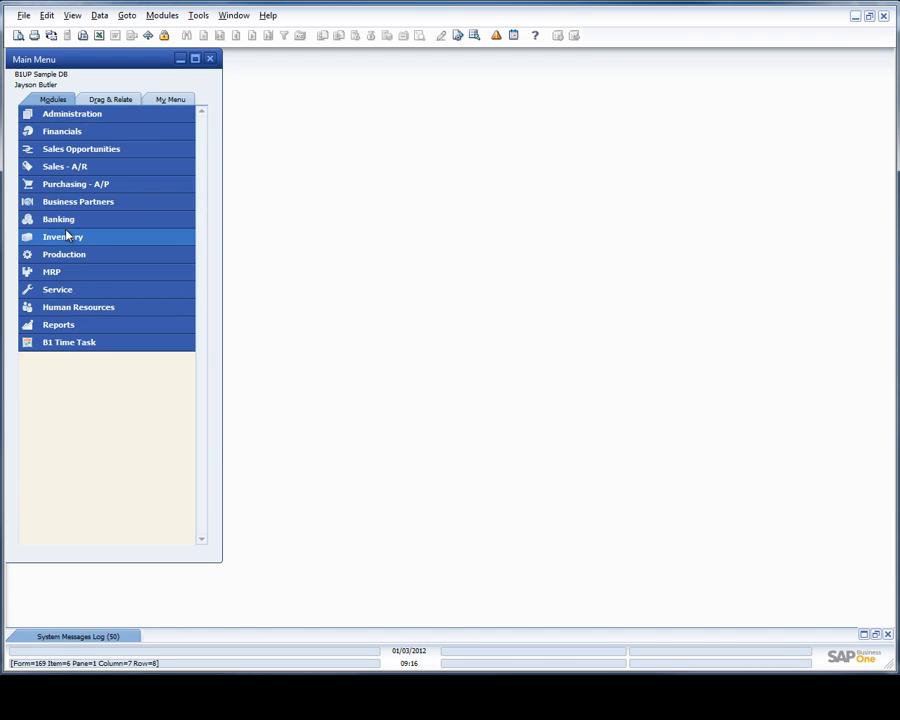
click(46, 114)
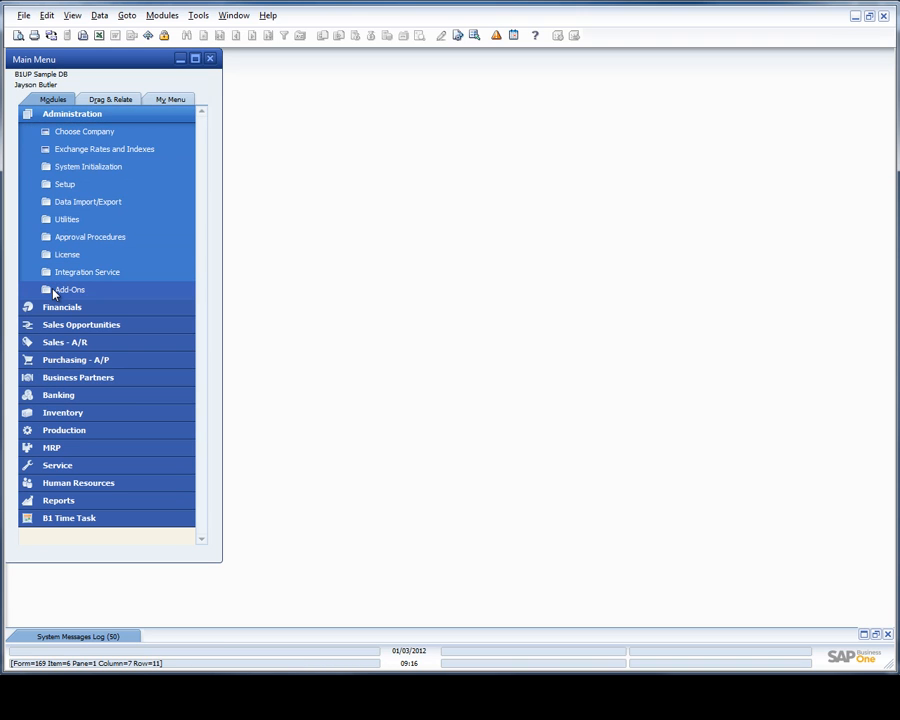
click(54, 291)
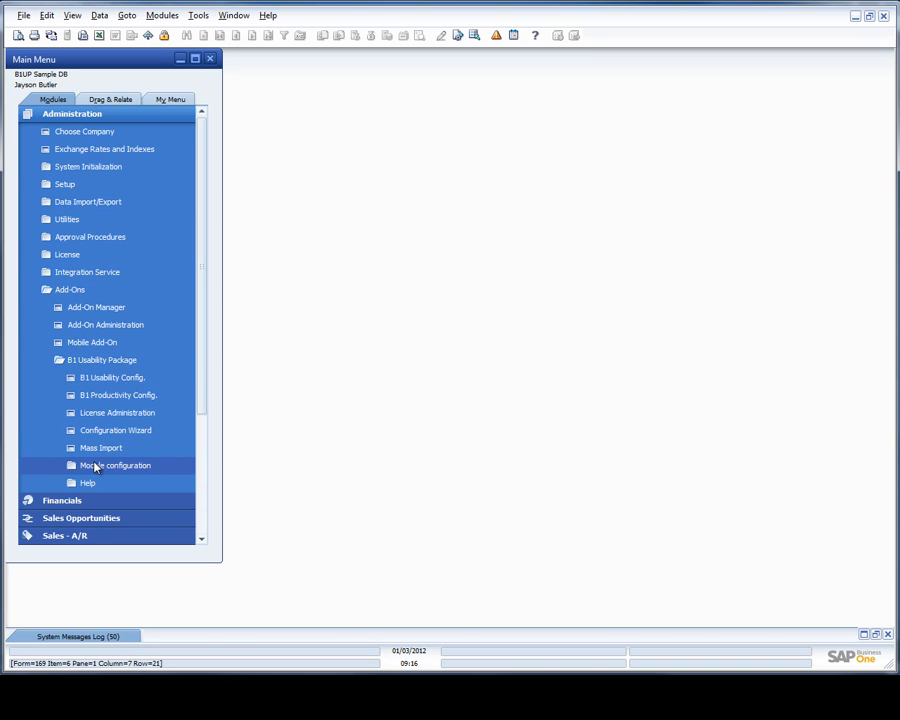
click(111, 465)
click(110, 483)
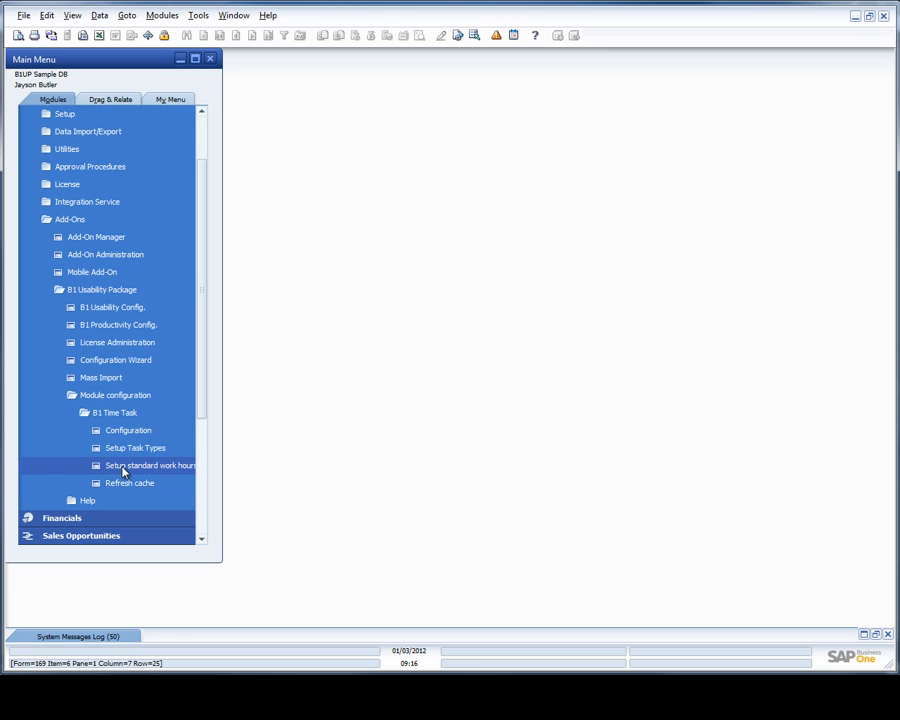
click(123, 468)
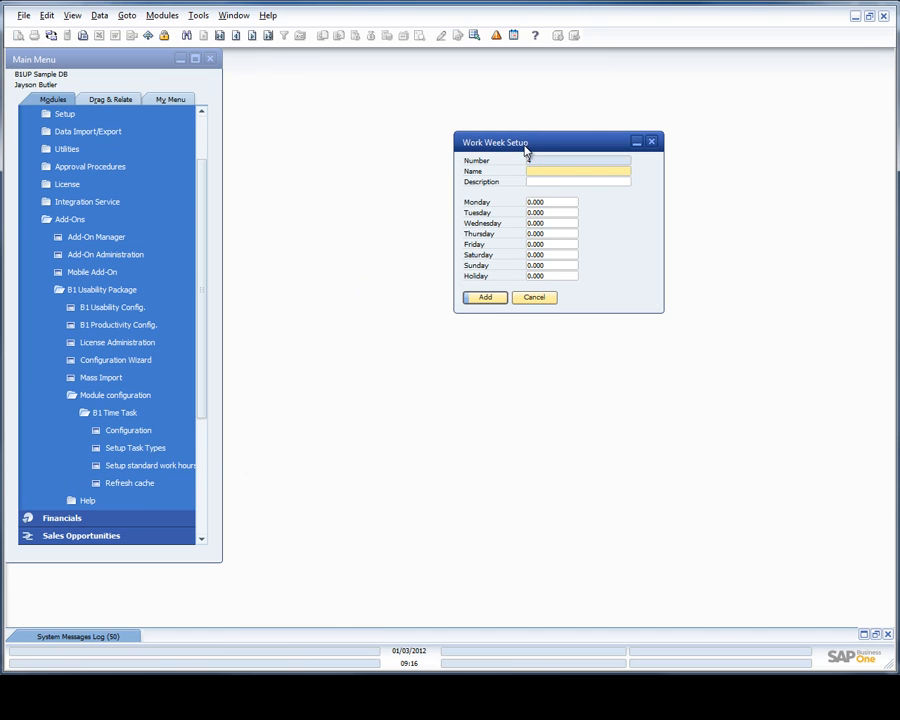
View the Standard work-week template's daily hours, then close the Work Week Setup form.
drag(525, 150, 409, 150)
key(ctrl+Right)
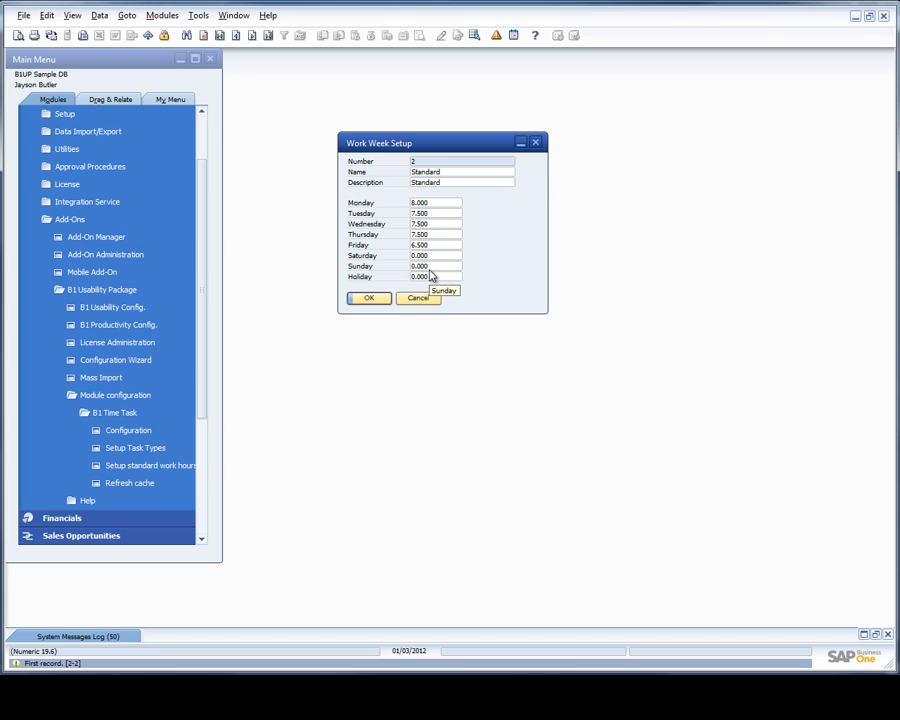
click(203, 35)
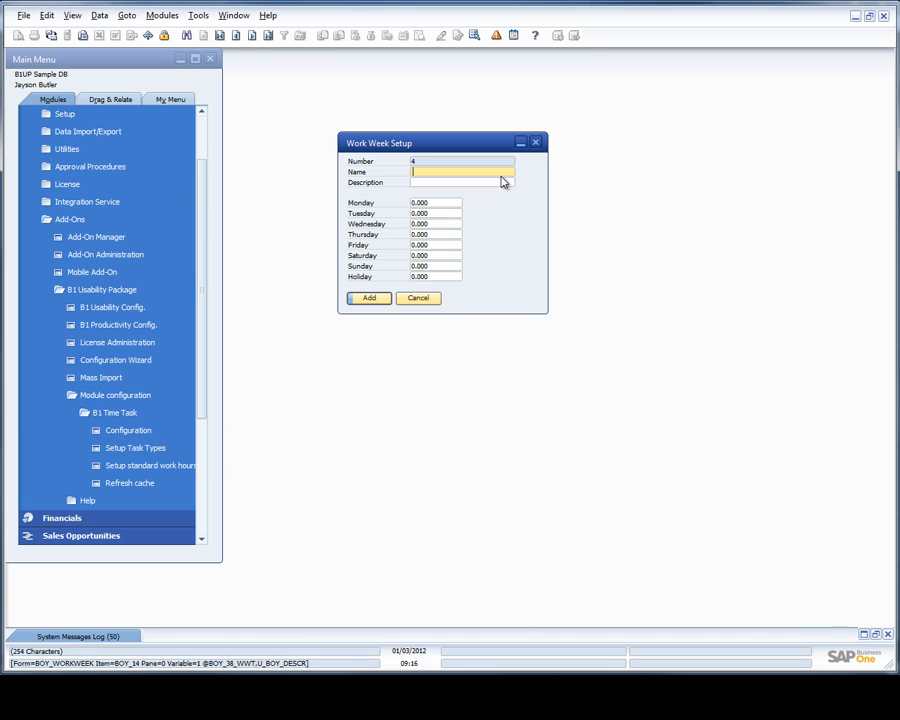
click(535, 142)
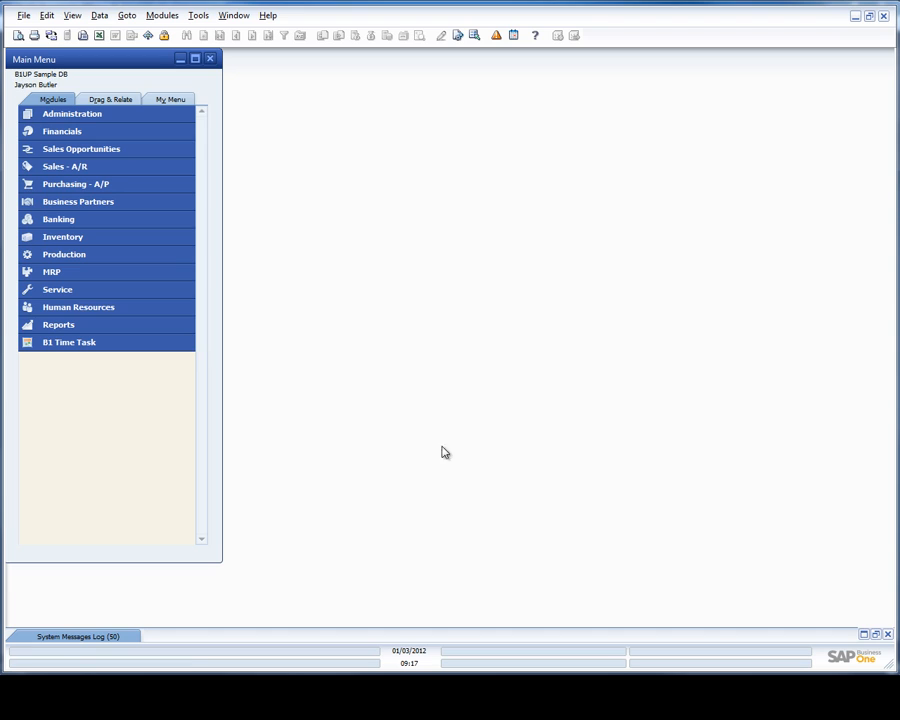
Open Human Resources > Employee Master Data and start a new employee record.
click(137, 311)
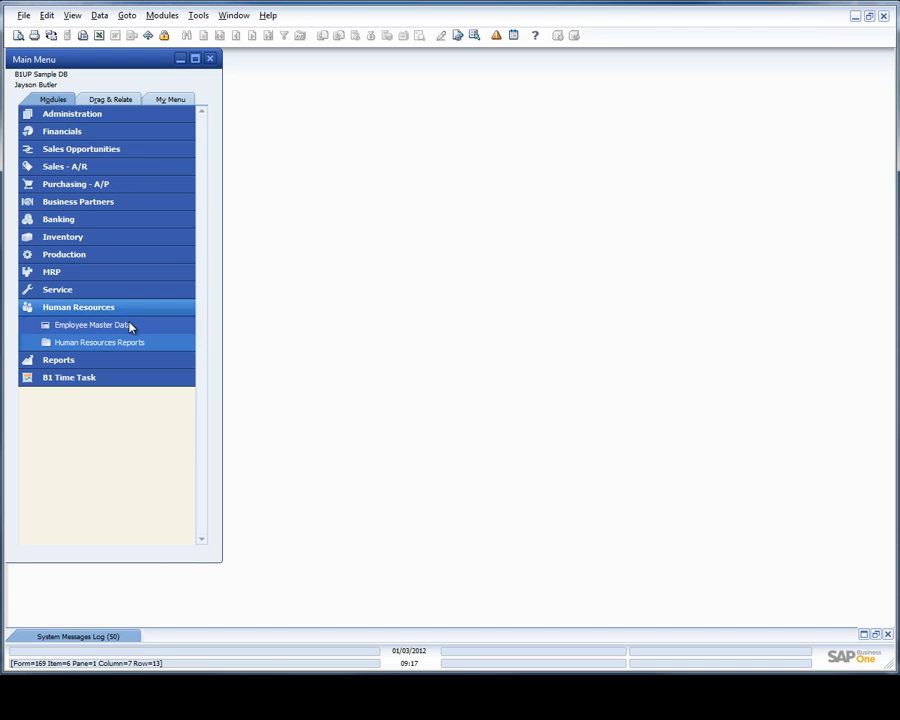
click(130, 327)
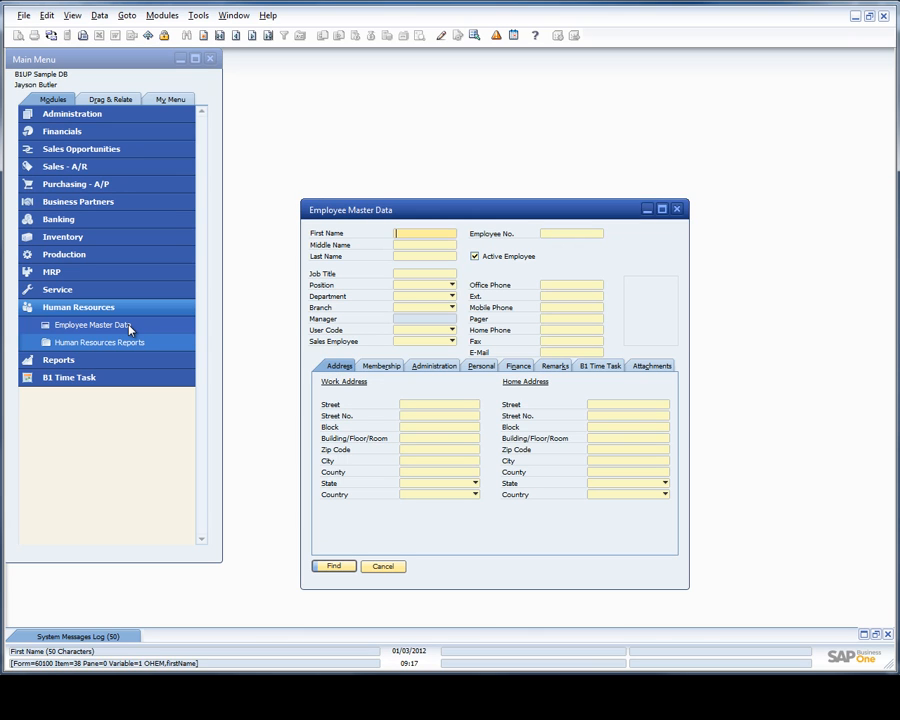
drag(375, 221, 372, 185)
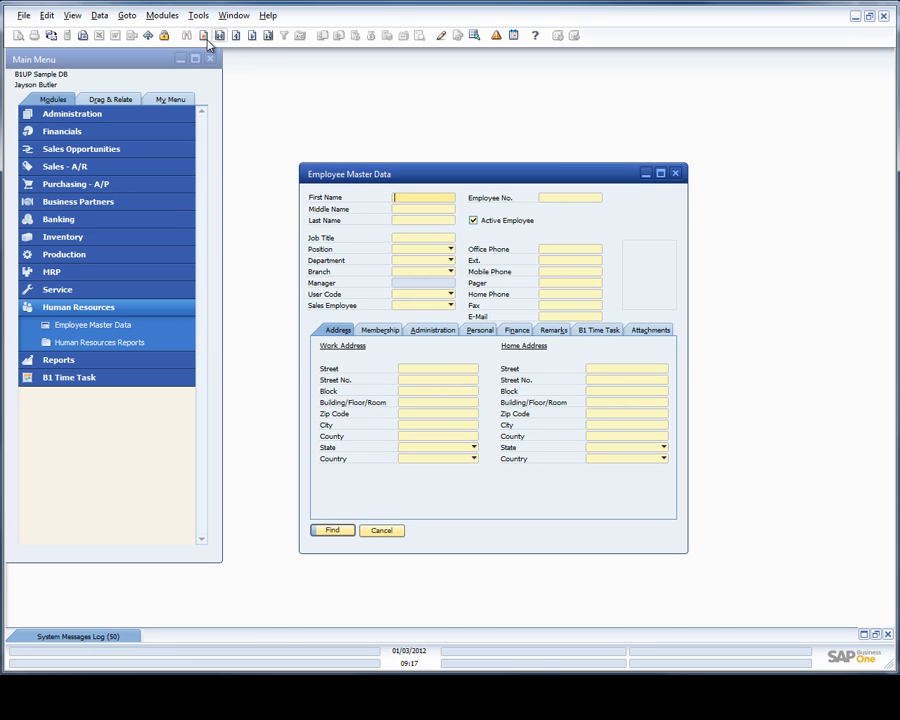
click(204, 35)
Enter the employee's first, middle and last names and show the B1 Time Task tab.
click(398, 207)
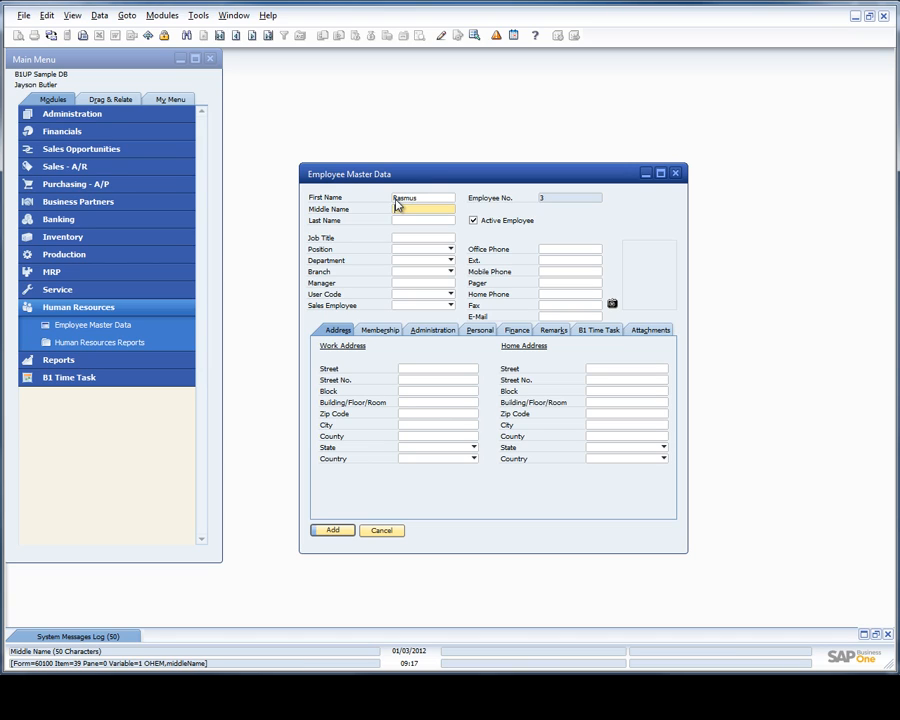
key(Tab)
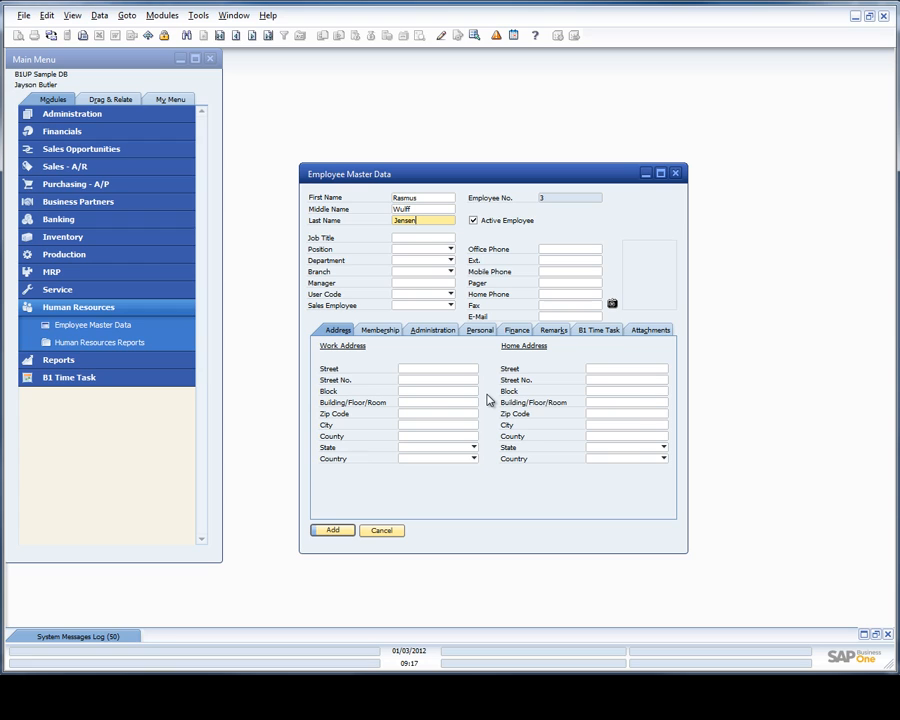
click(416, 237)
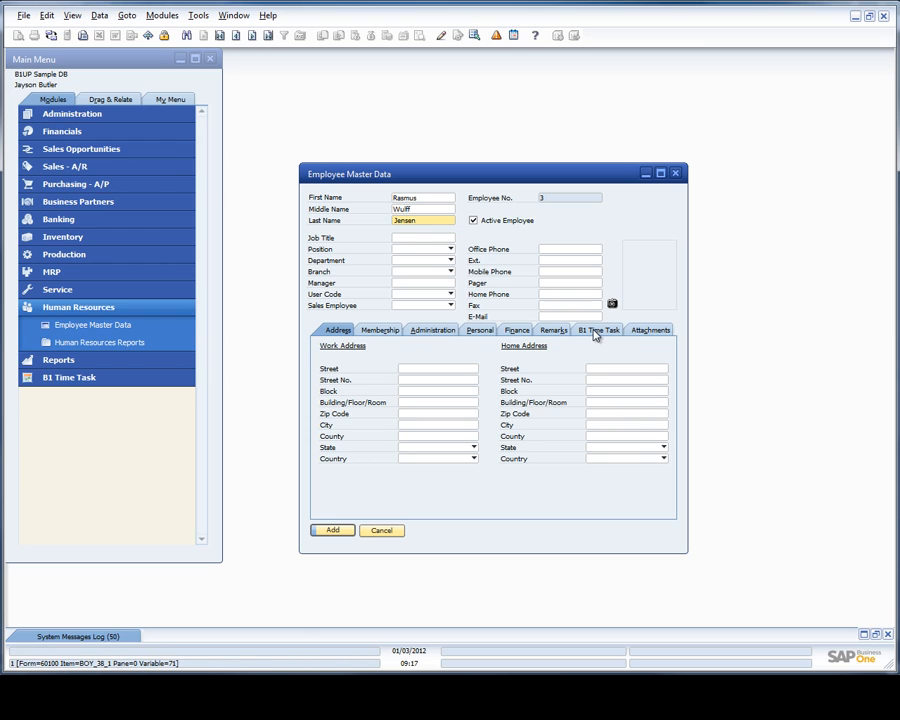
click(597, 331)
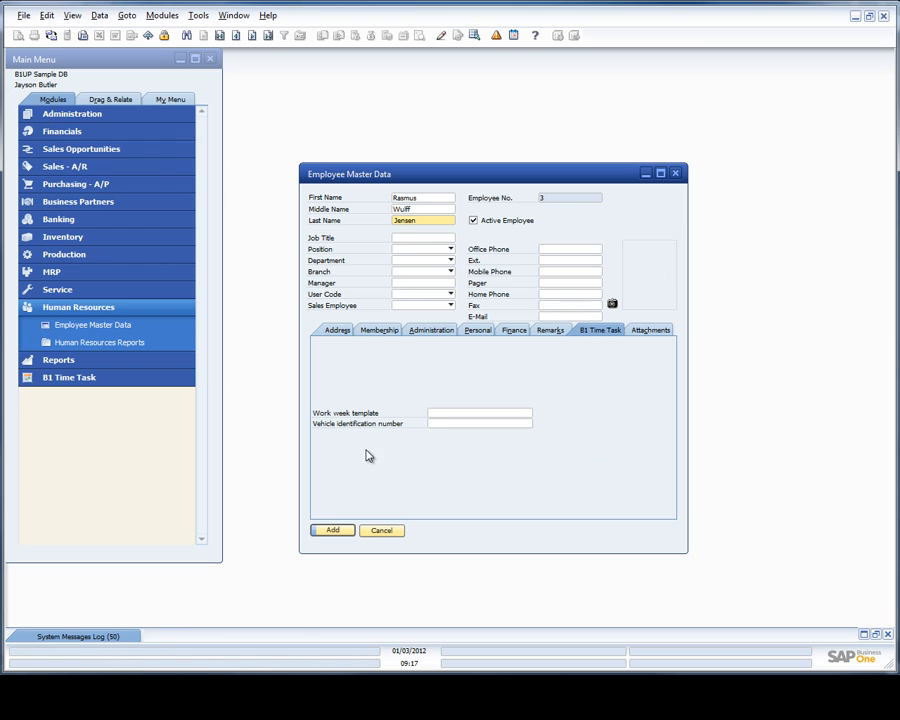
Assign the Standard work-week template and a user code, then add the employee record.
click(440, 414)
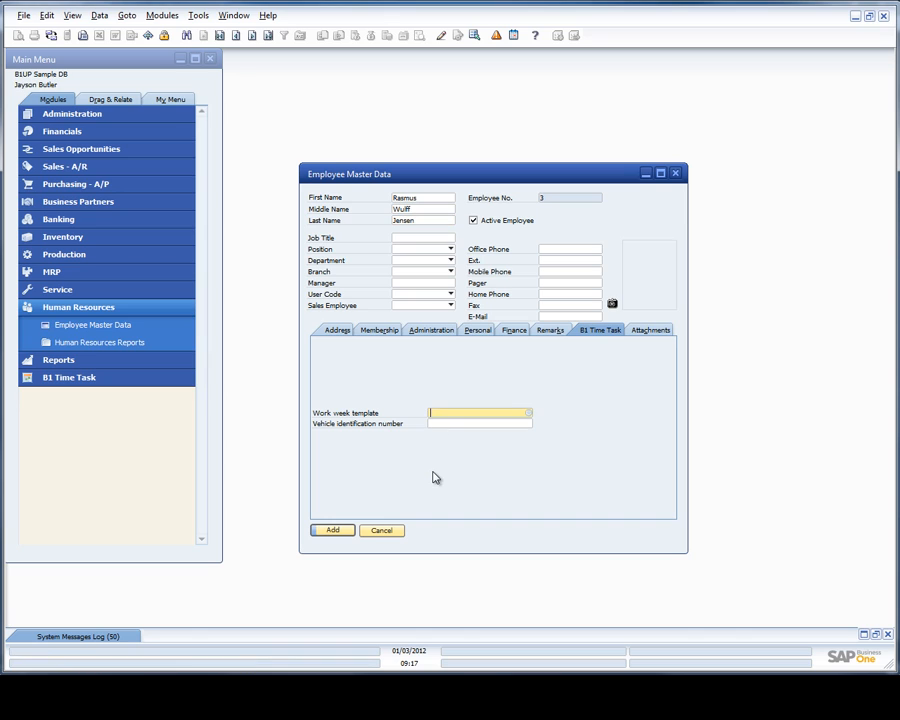
key(Tab)
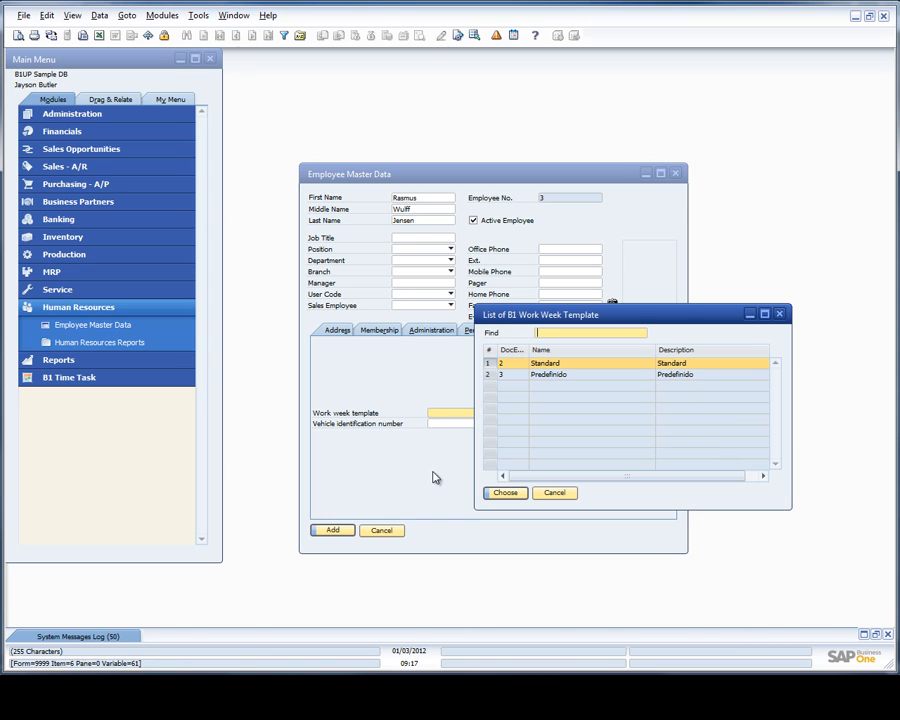
double_click(535, 366)
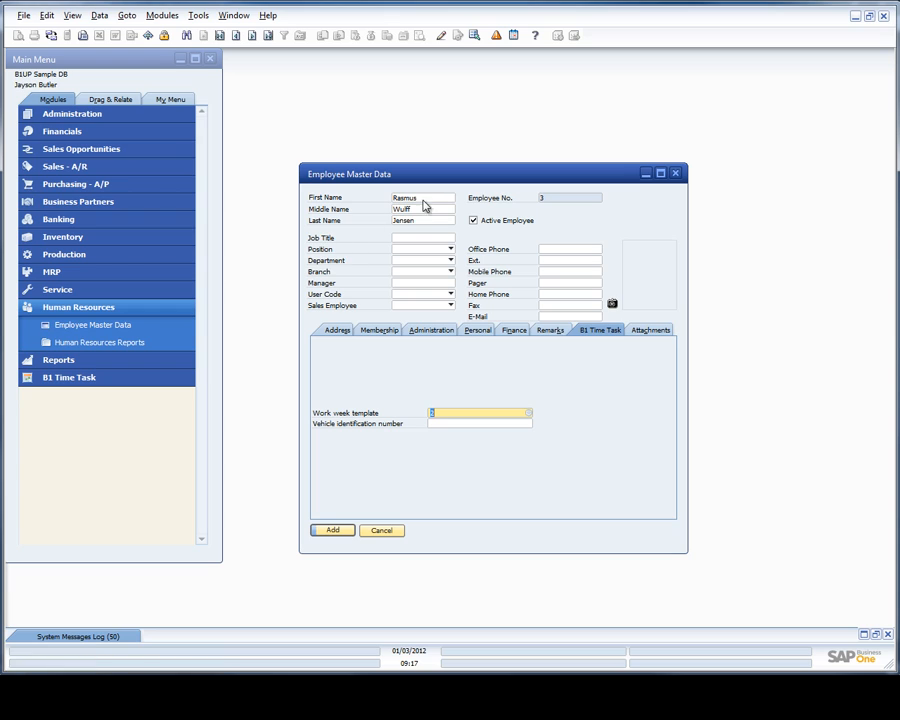
click(405, 296)
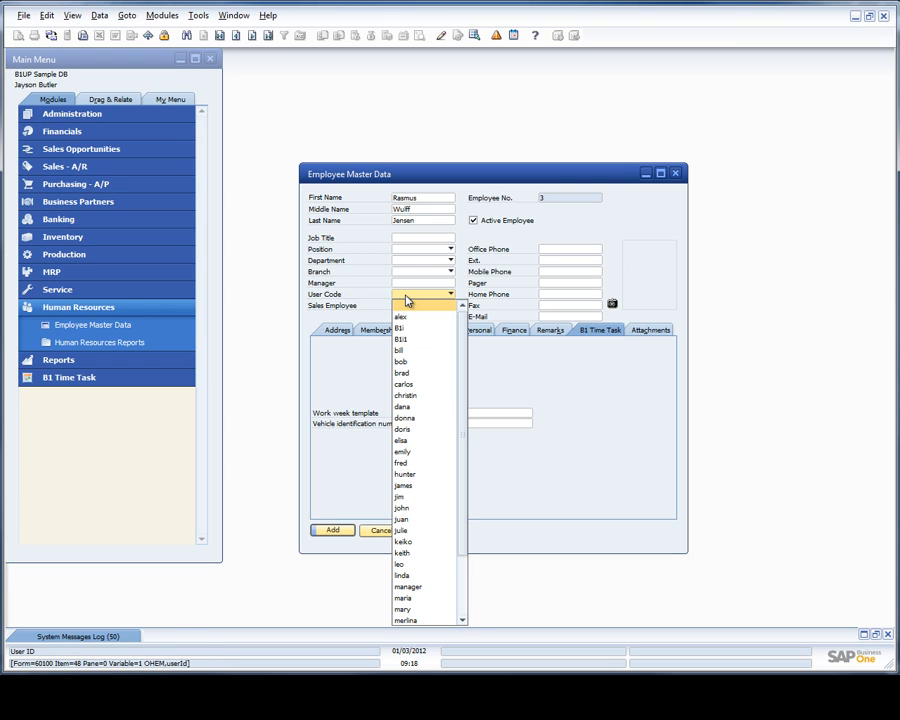
scroll(410, 576, down, 1)
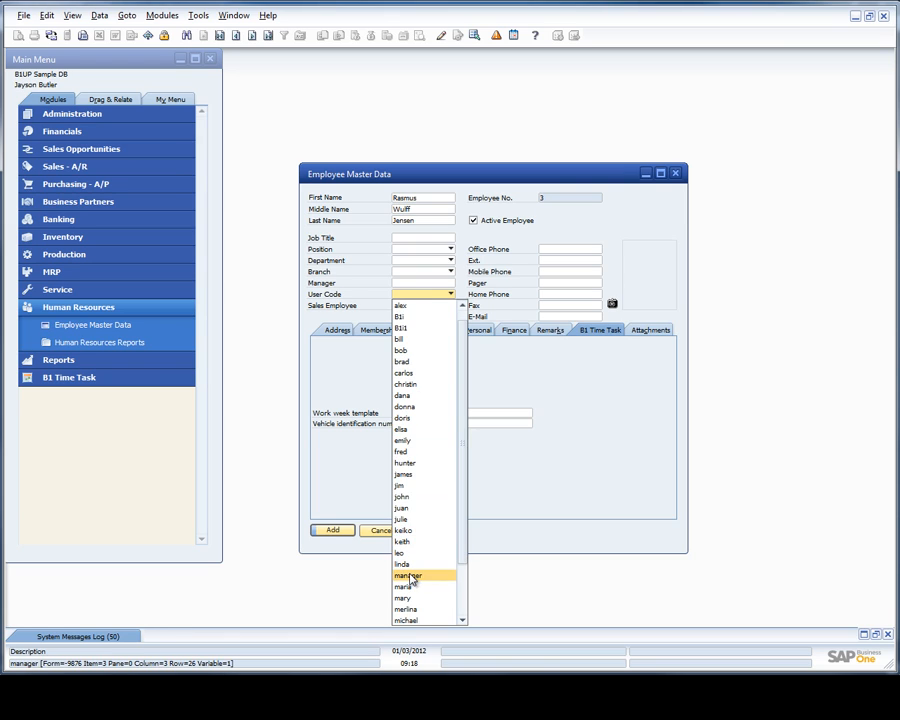
click(410, 576)
click(331, 532)
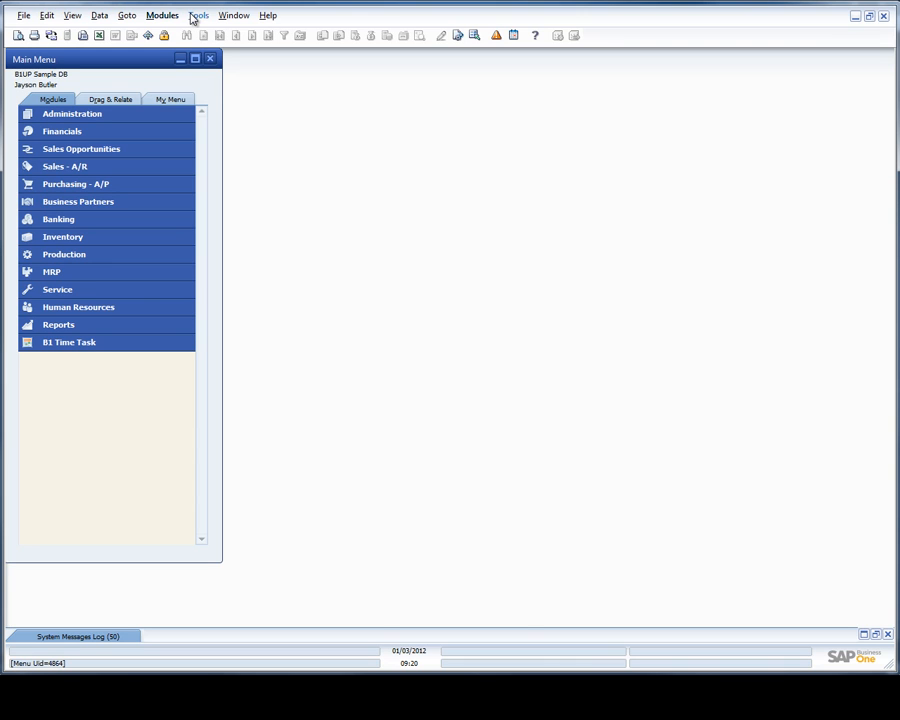
click(196, 18)
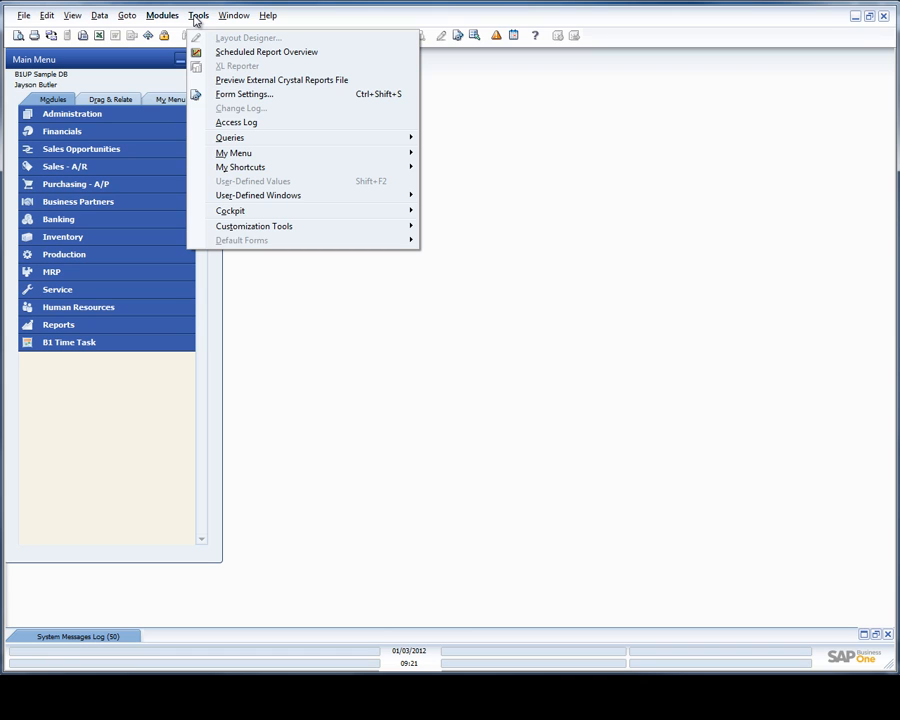
mouse_move(255, 203)
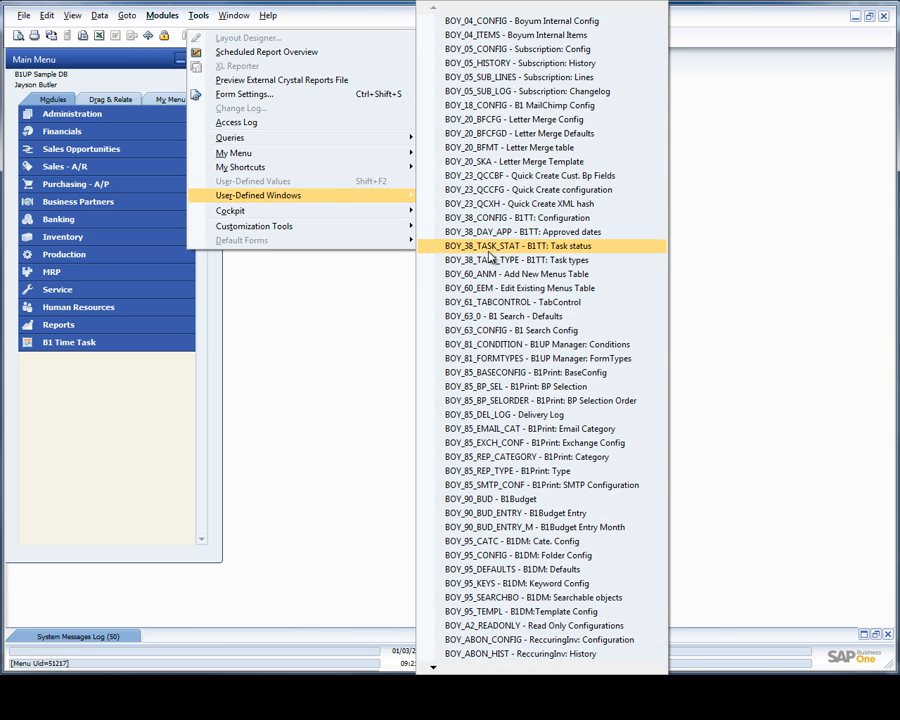
click(489, 246)
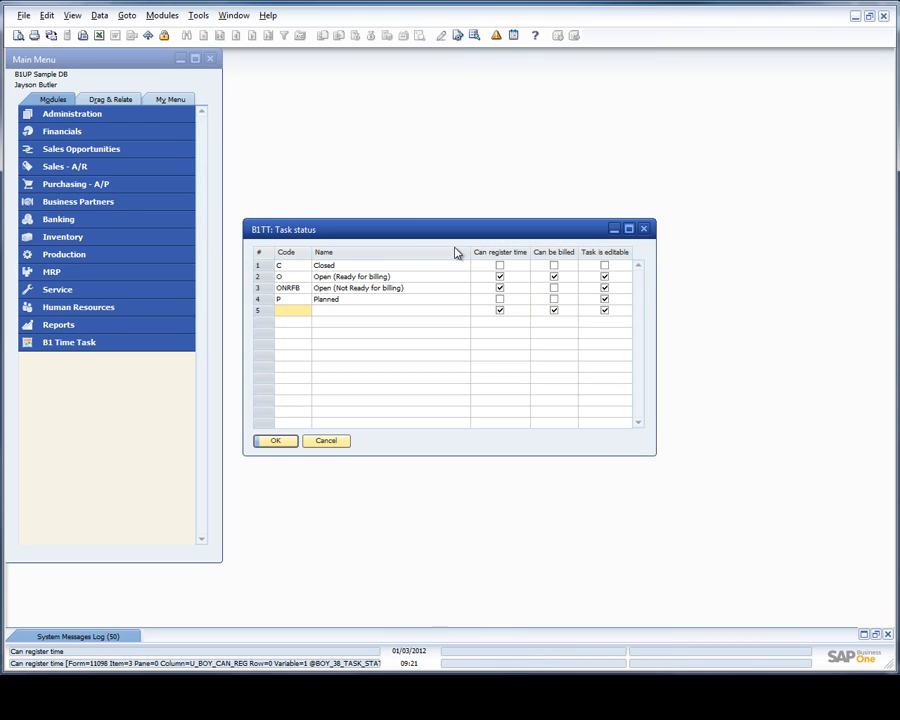
drag(399, 232, 398, 165)
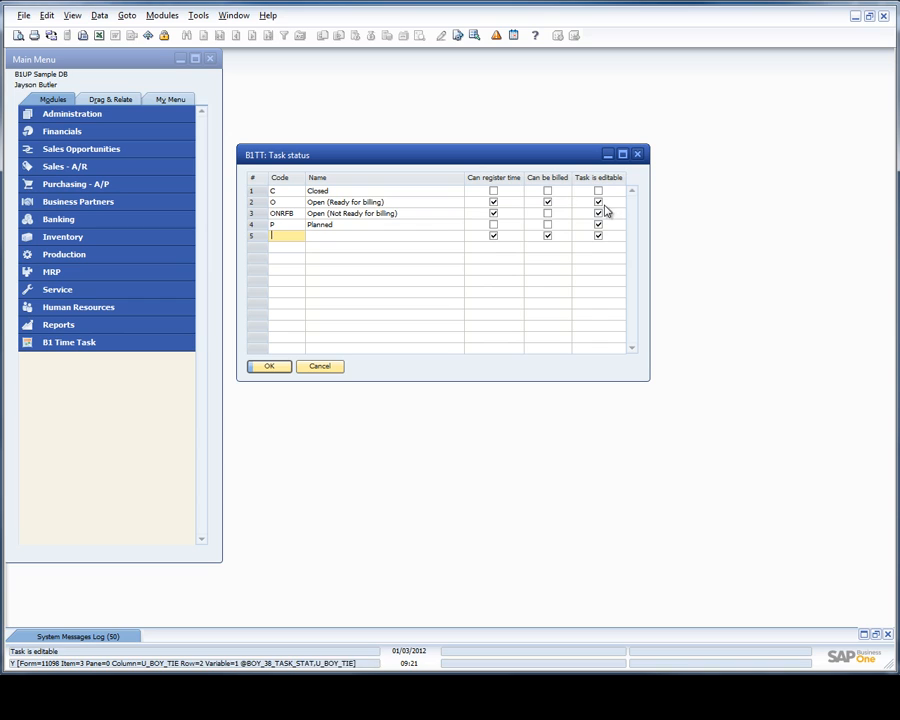
click(489, 223)
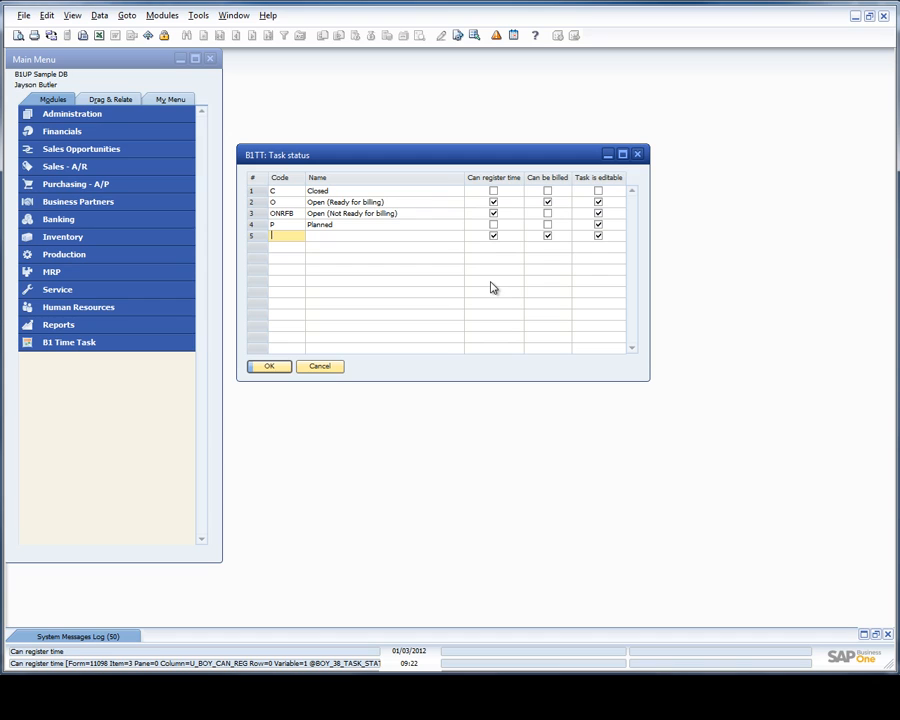
click(321, 368)
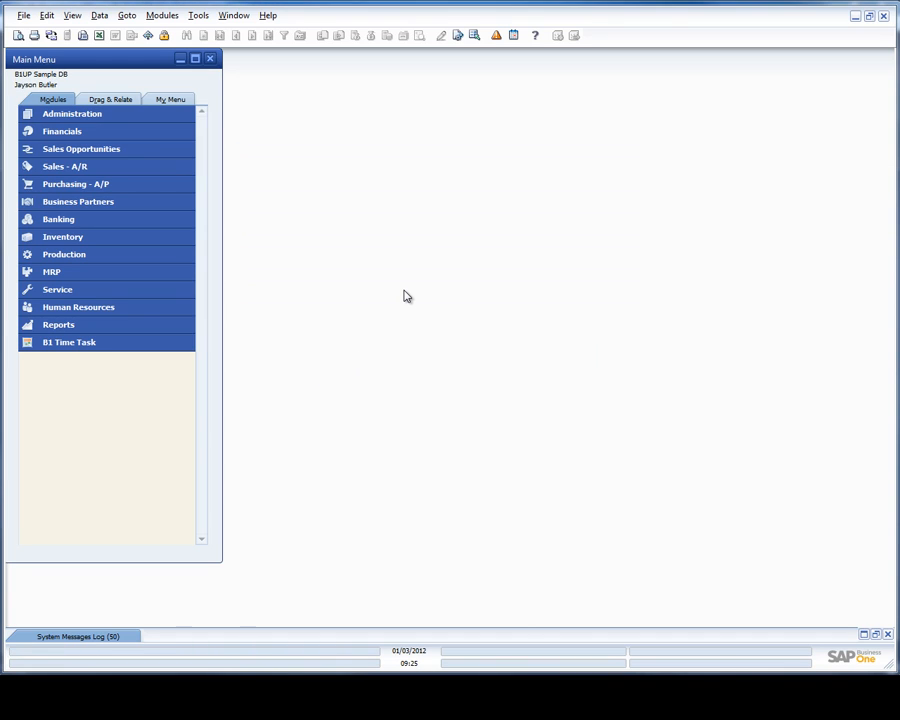
Open B1 Time Task > Setup Task Types from the Administration Add-Ons menu.
click(82, 116)
click(94, 291)
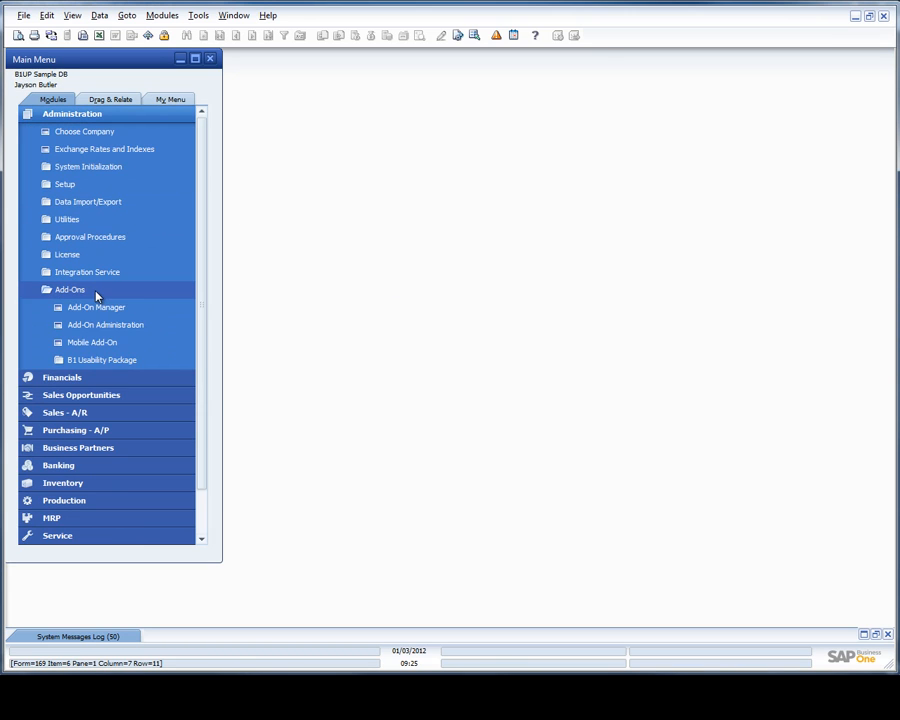
click(118, 359)
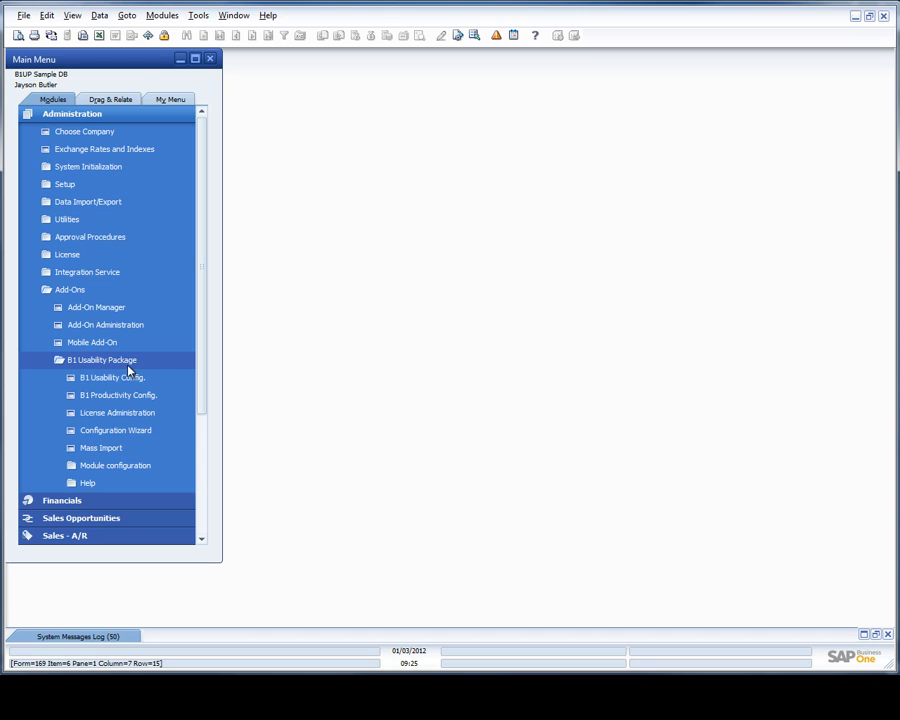
click(120, 466)
click(120, 483)
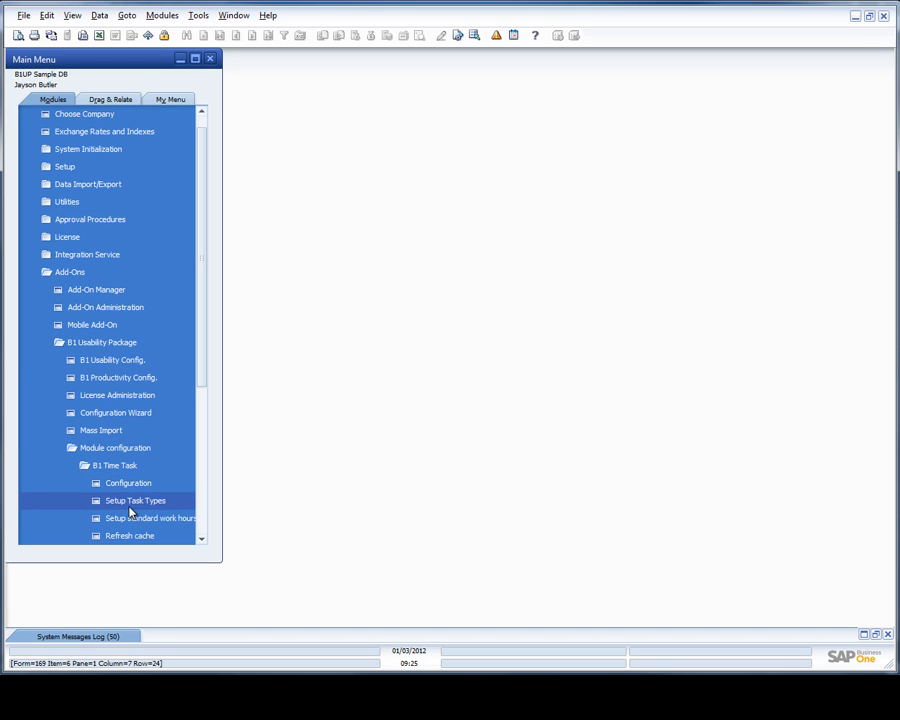
click(129, 509)
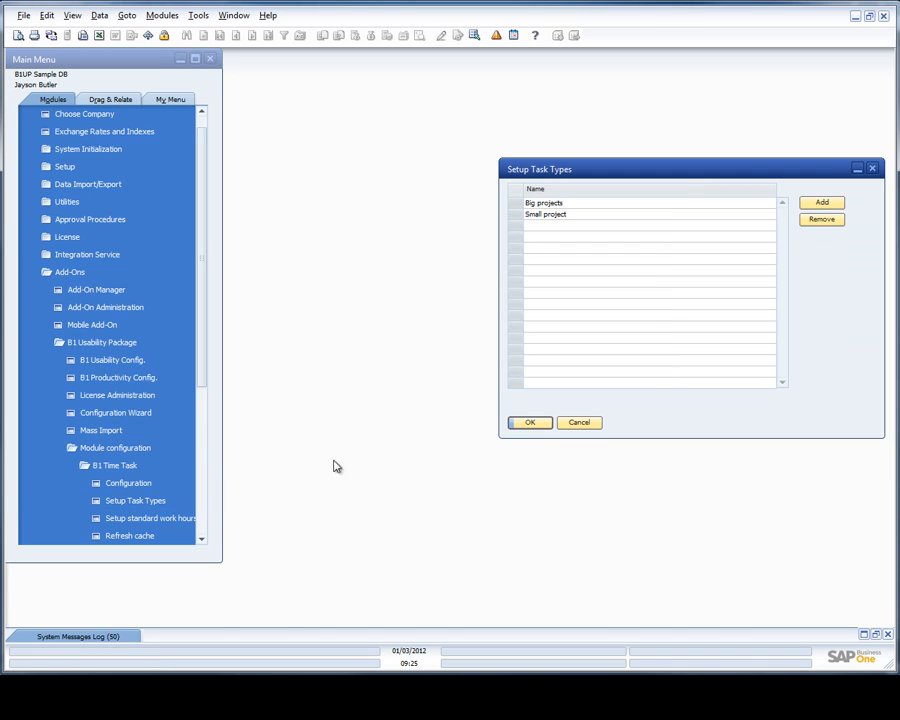
drag(579, 167, 362, 150)
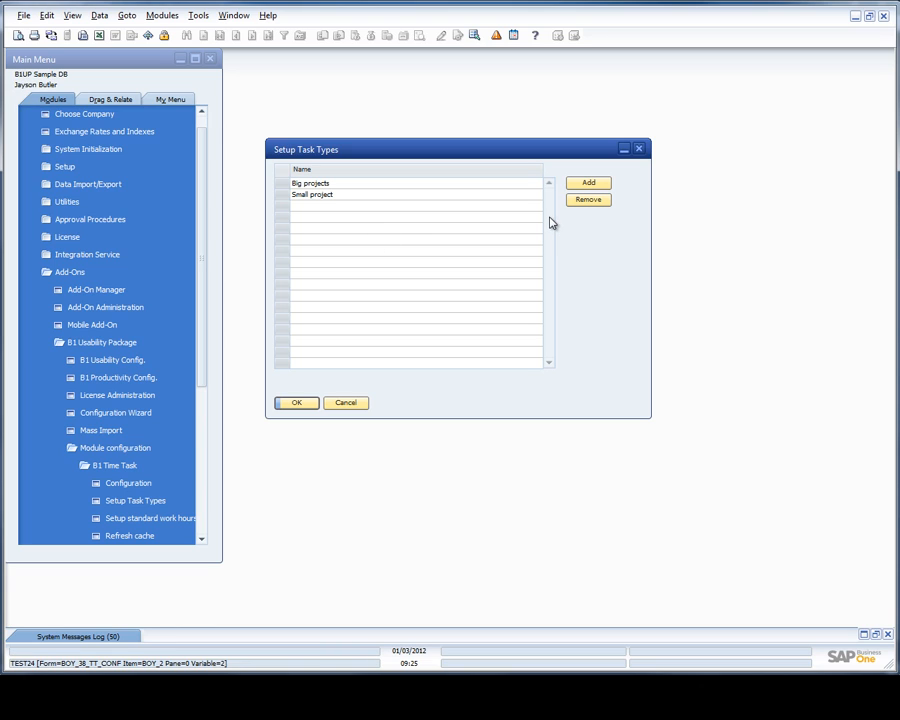
Add a 'Medium projects' task type row, update, and close the window.
click(587, 186)
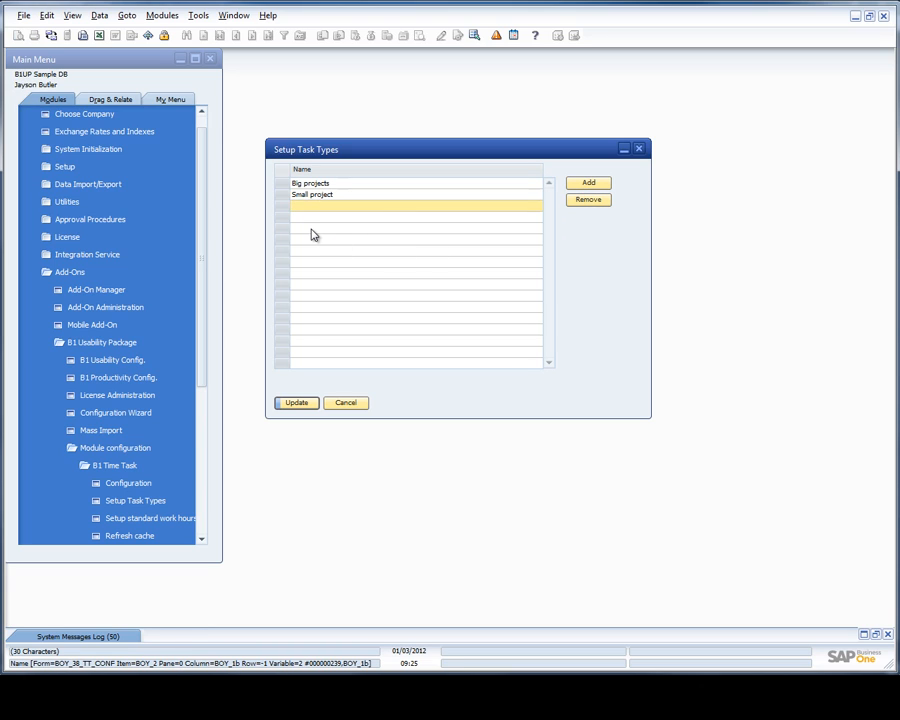
text(Medium projects)
click(297, 402)
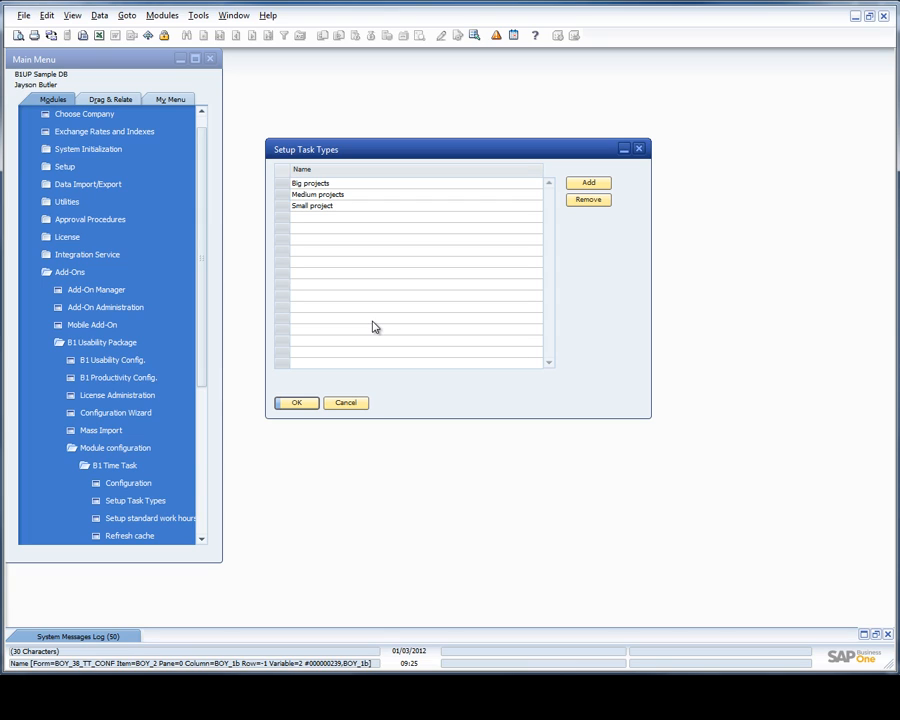
click(350, 403)
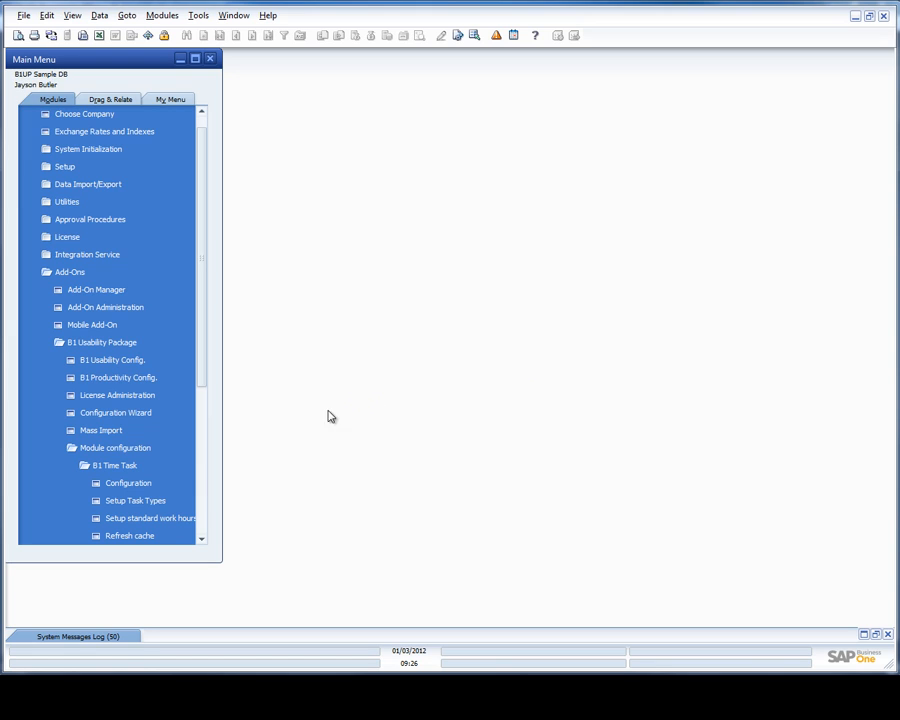
Open the B1 Time Task Configuration window and move it to the centre.
click(172, 489)
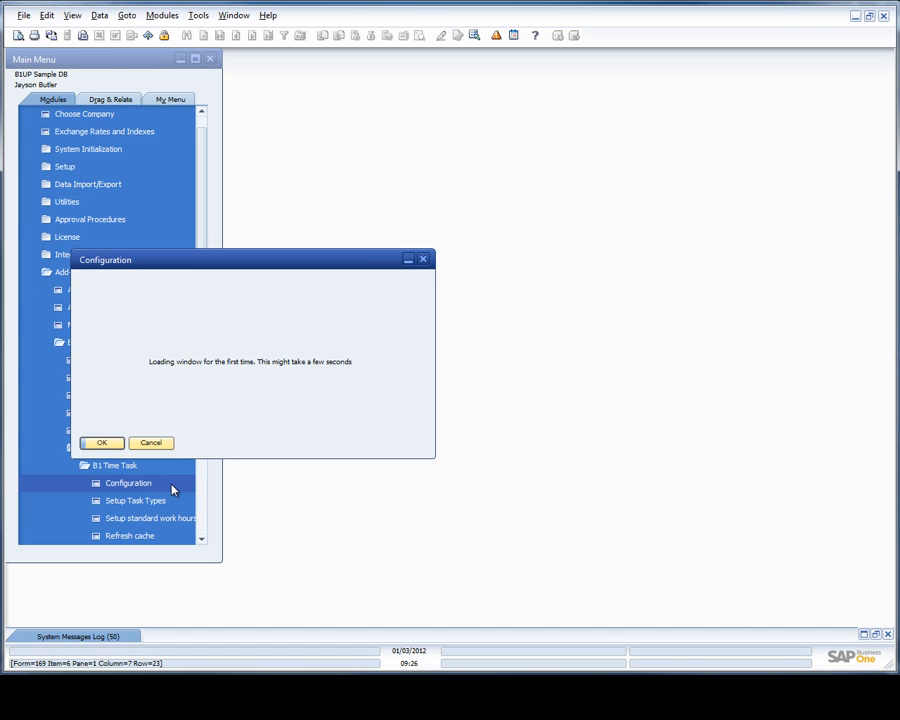
drag(180, 265, 416, 209)
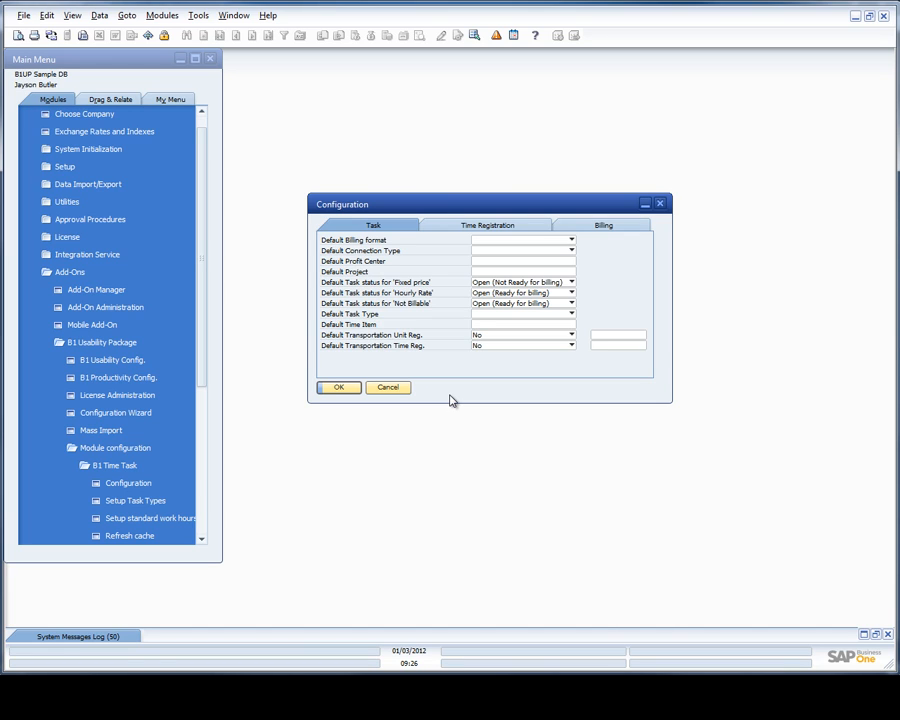
Review the Time Registration and Billing tabs, keep Invoice as billing target, and cancel.
click(455, 228)
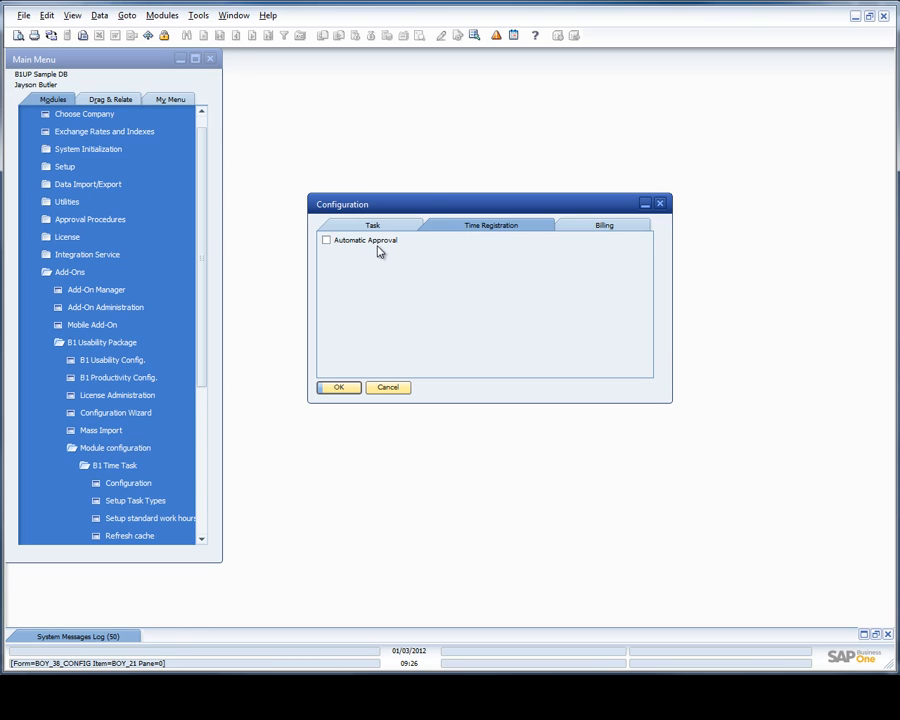
click(603, 226)
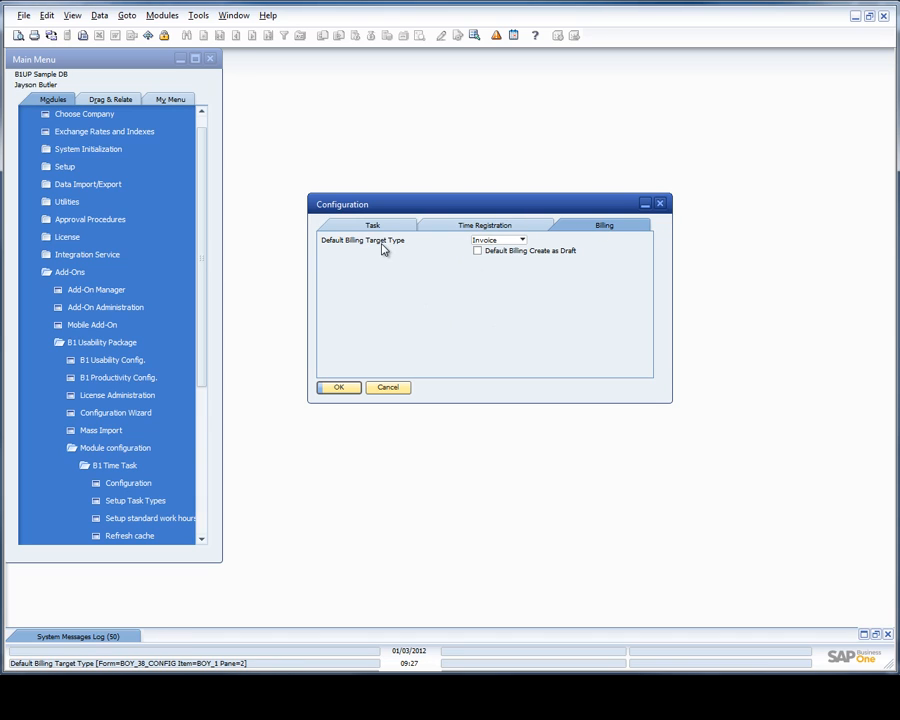
click(489, 242)
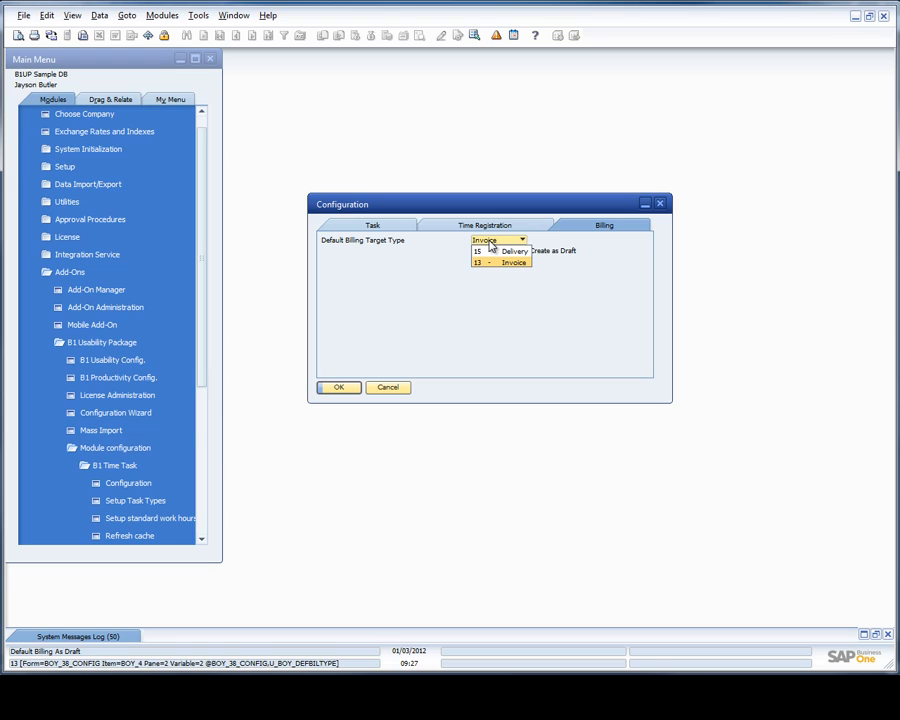
click(489, 241)
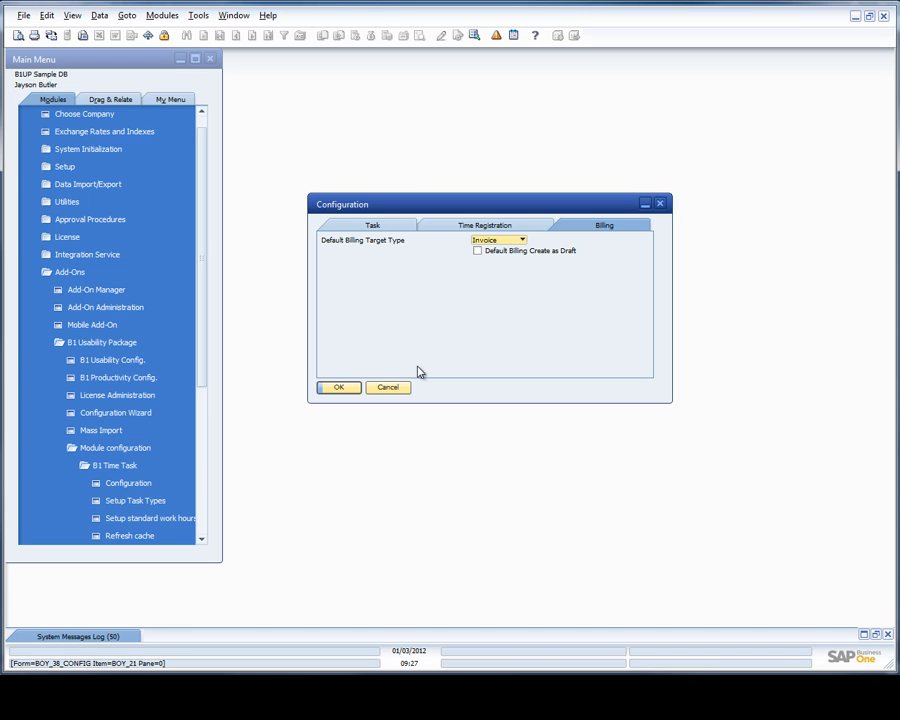
click(376, 388)
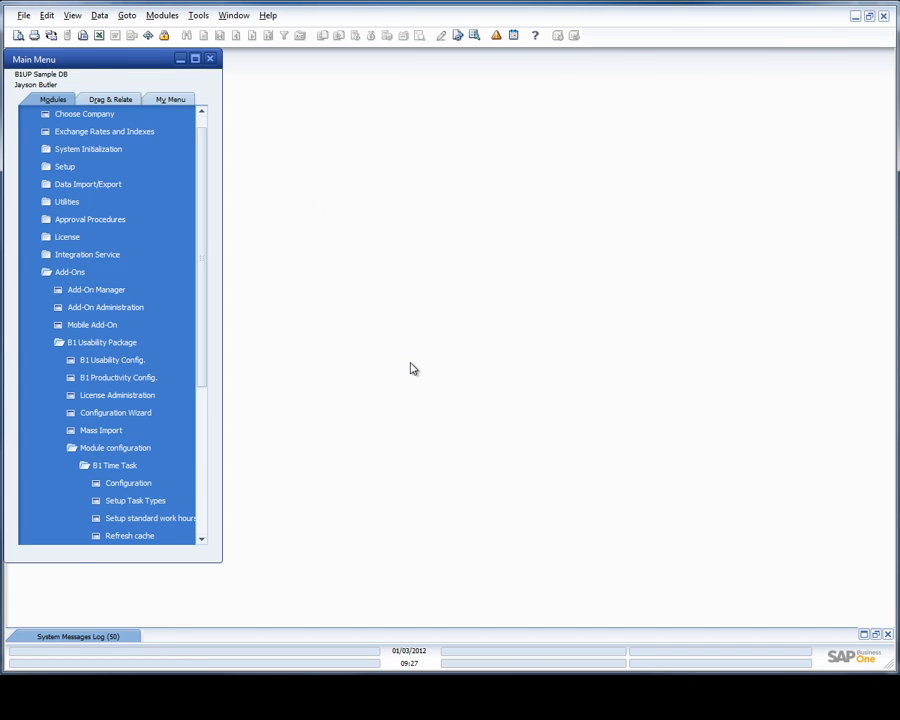